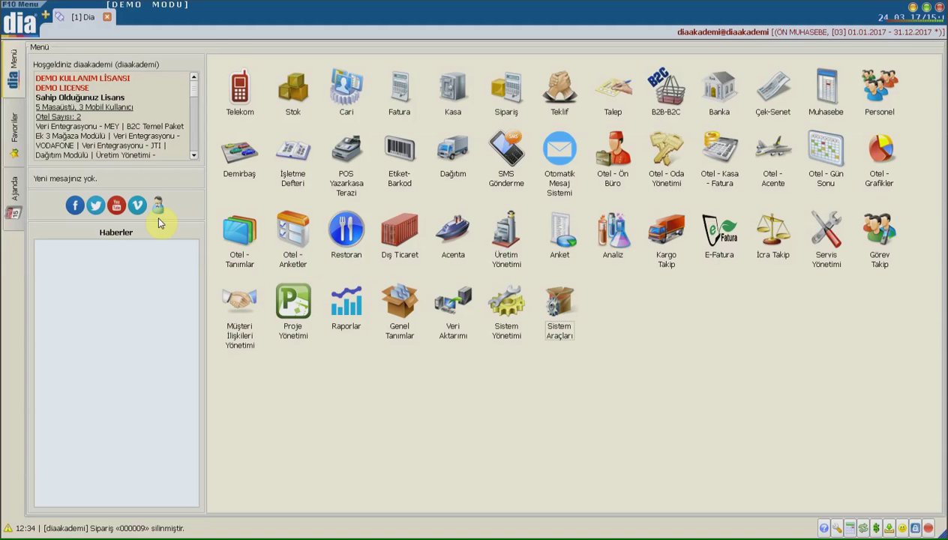
- Find the Stok Rezervasyon Fiş Listesi by searching for STOK REZER, open it and start a new reservation slip
{"action": "left_click", "coordinate": [23, 26]}
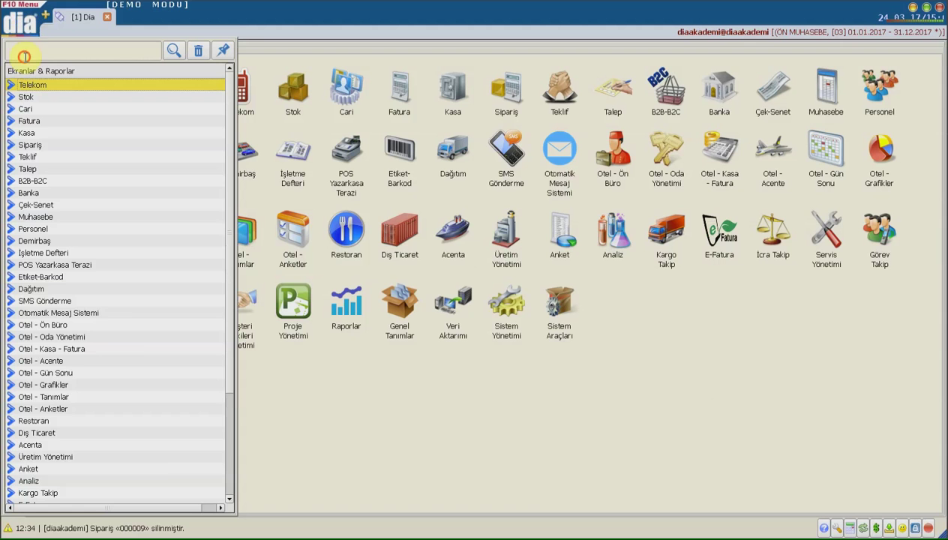
{"action": "left_click", "coordinate": [26, 55]}
{"action": "type", "text": "STOK REZER"}
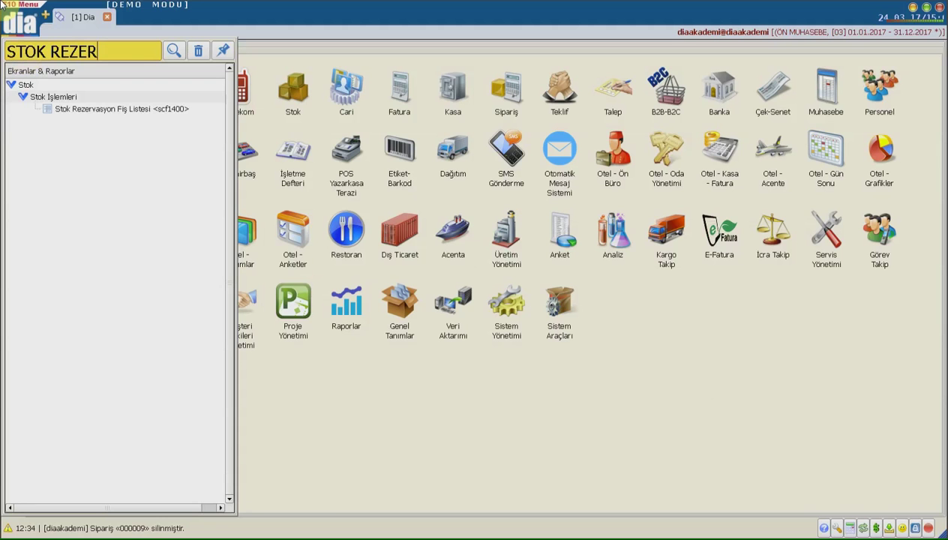
{"action": "double_click", "coordinate": [66, 112]}
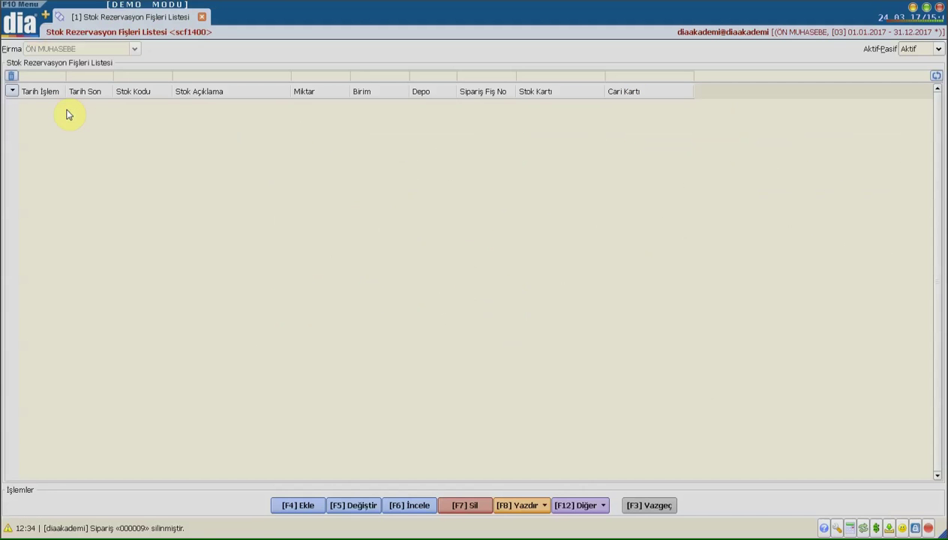
{"action": "left_click", "coordinate": [287, 512]}
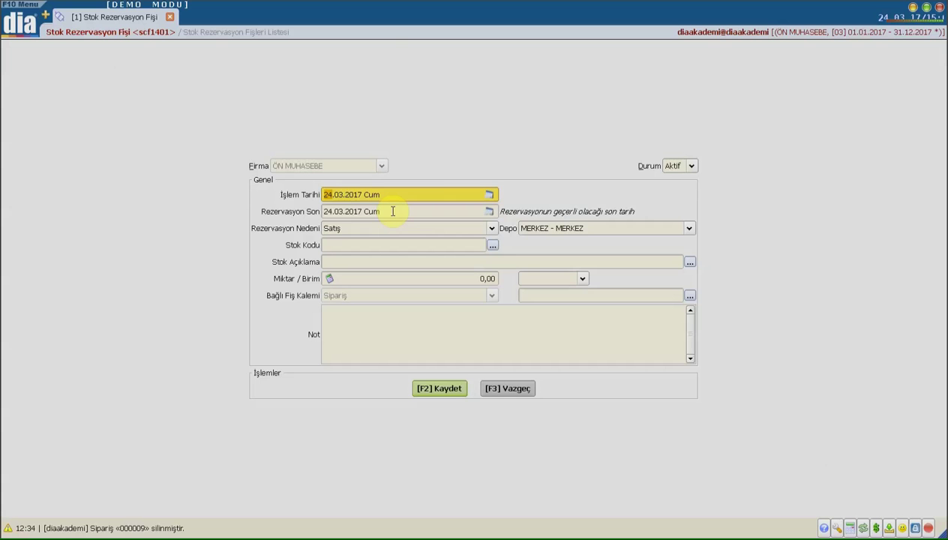
- Set the reservation end date to 29.03.2017 and view the available reservation reasons and warehouses
{"action": "left_click", "coordinate": [329, 213]}
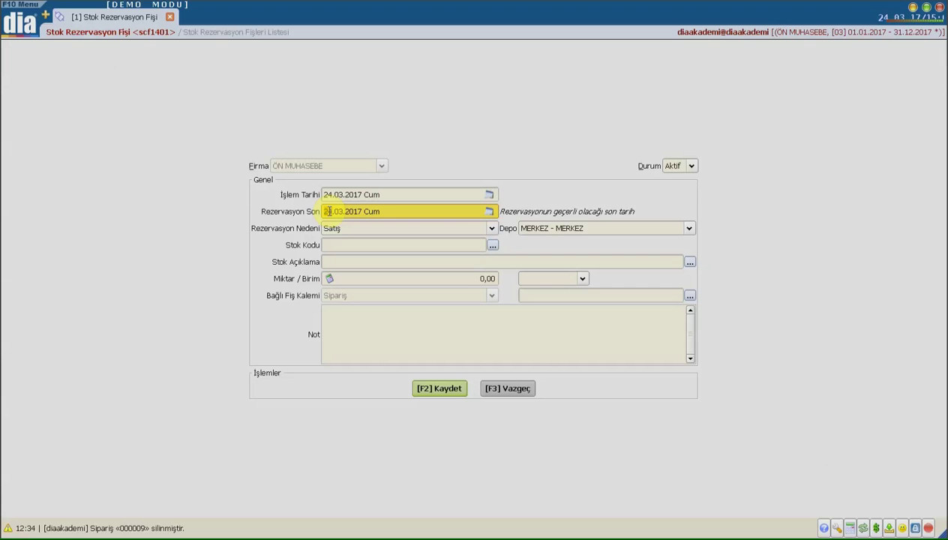
{"action": "type", "text": "+8"}
{"action": "key", "text": "Tab"}
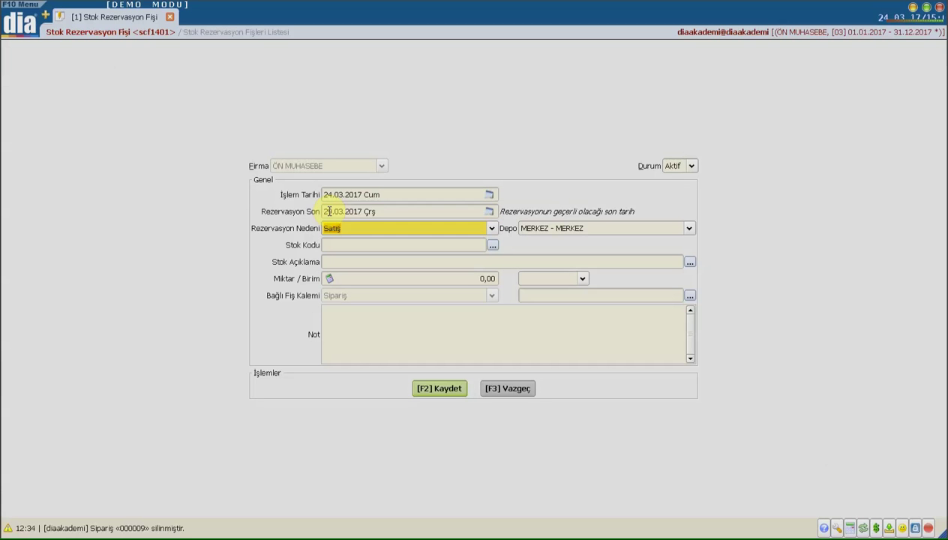
{"action": "left_click", "coordinate": [328, 225]}
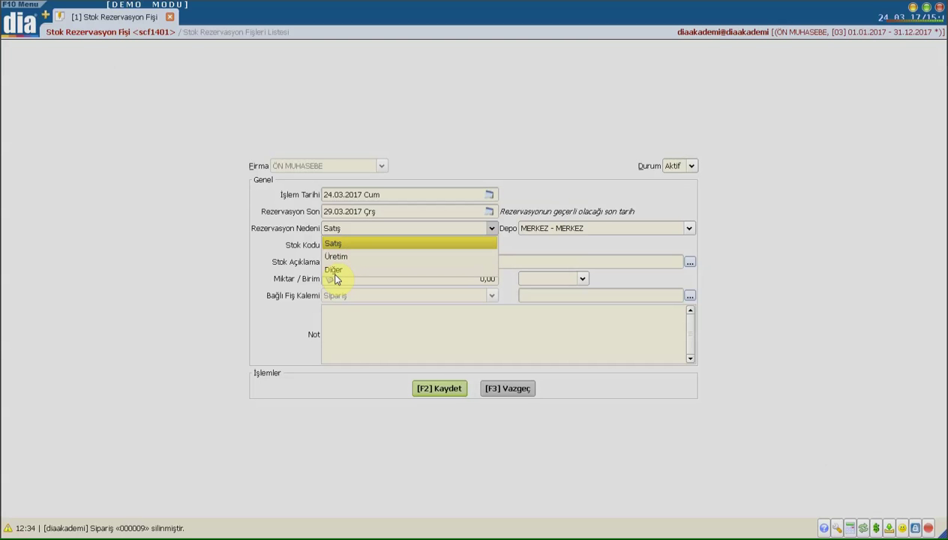
{"action": "left_click", "coordinate": [503, 239]}
{"action": "left_click", "coordinate": [561, 230]}
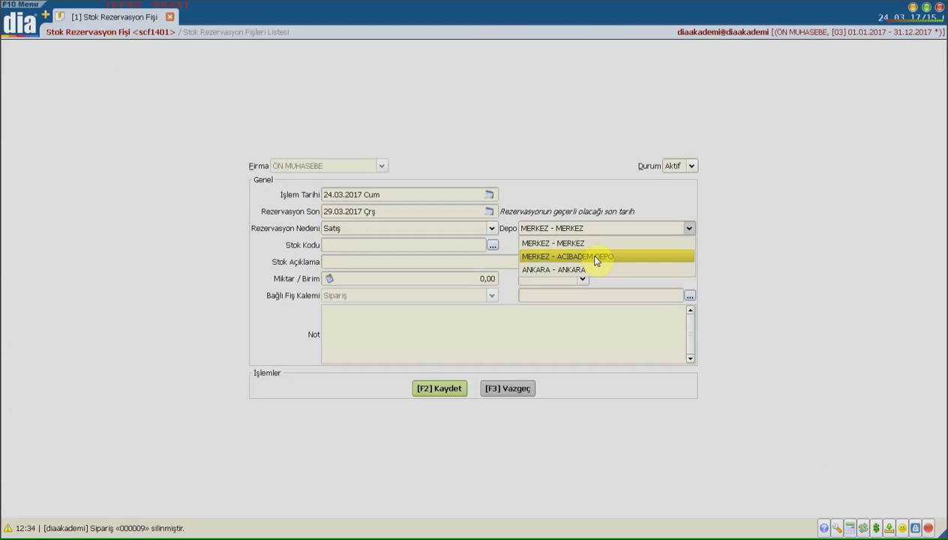
{"action": "left_click", "coordinate": [466, 244]}
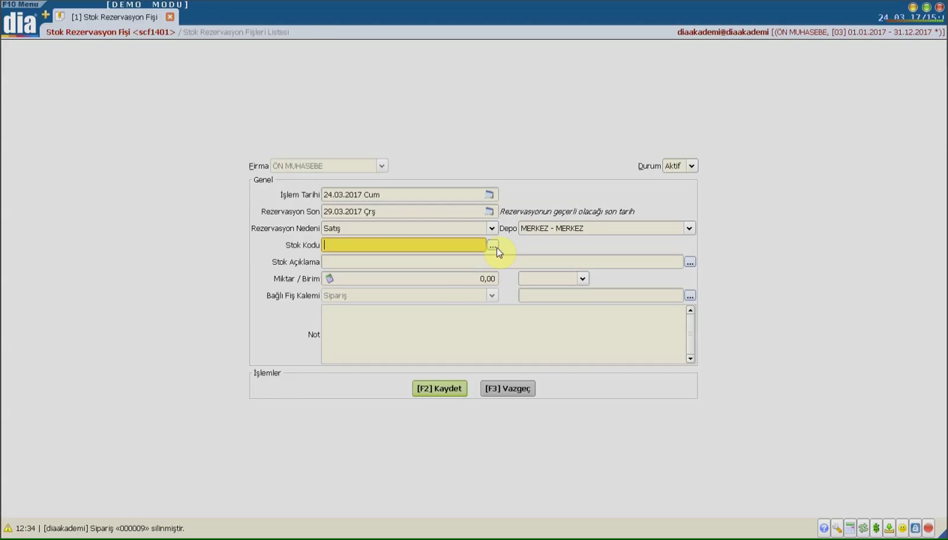
- Choose stock 000001 A ÜRÜNÜ for the reservation slip and set its quantity to 10
{"action": "left_click", "coordinate": [493, 246]}
{"action": "left_click", "coordinate": [222, 194]}
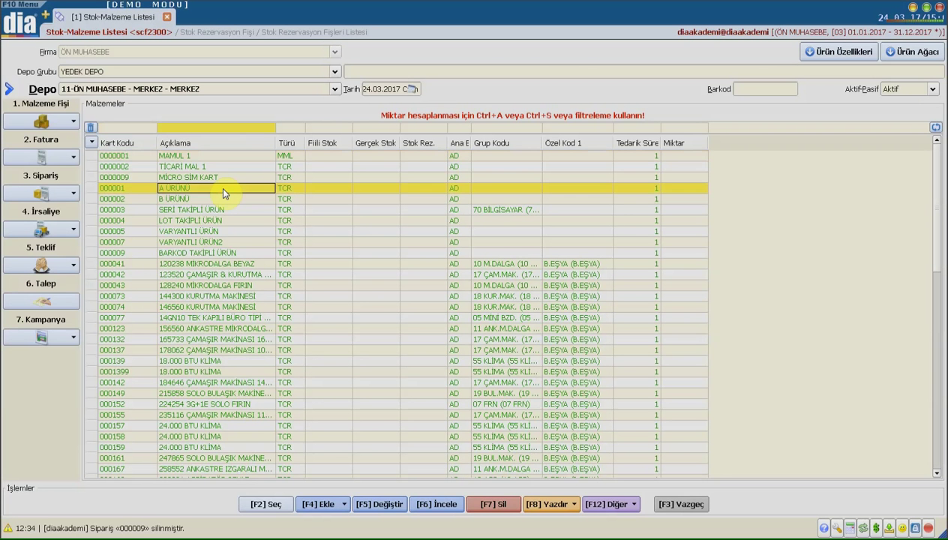
{"action": "left_click", "coordinate": [222, 184]}
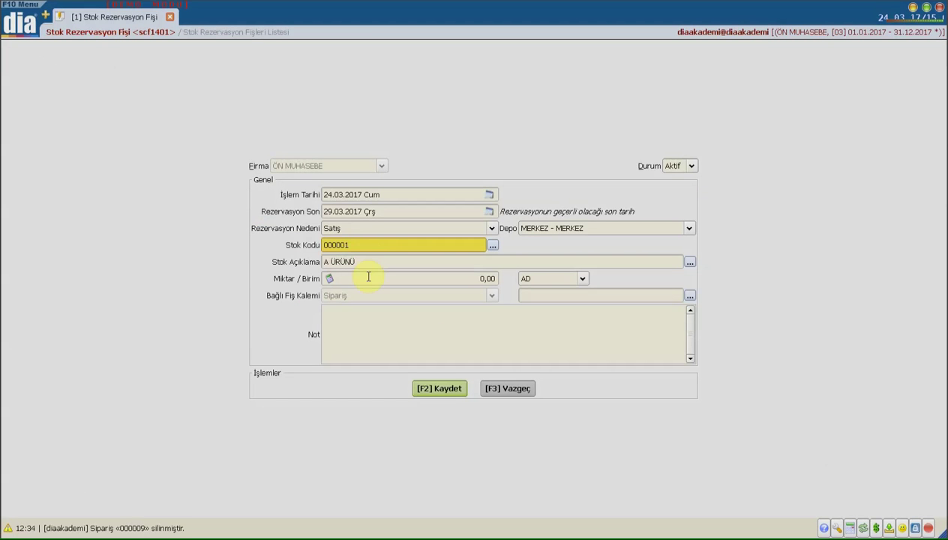
{"action": "key", "text": "Tab"}
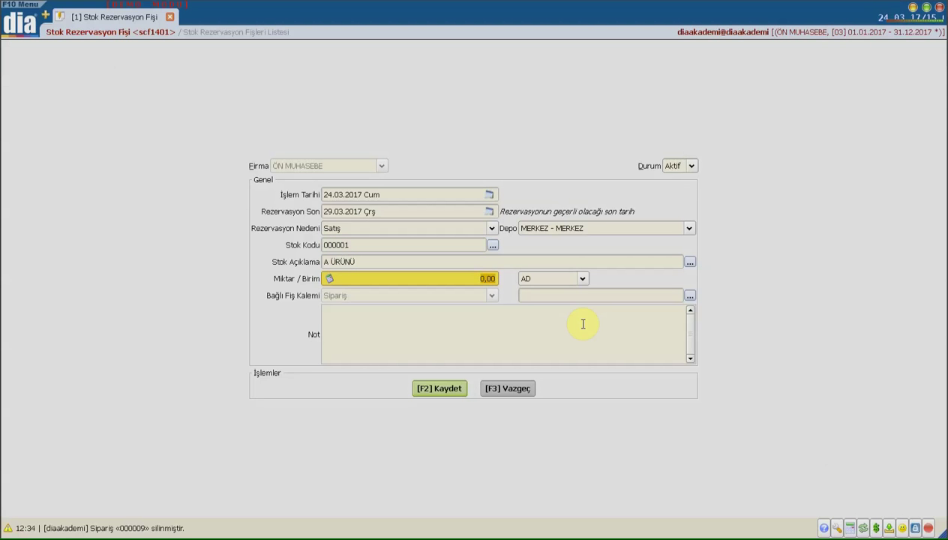
{"action": "type", "text": "10"}
{"action": "key", "text": "Tab"}
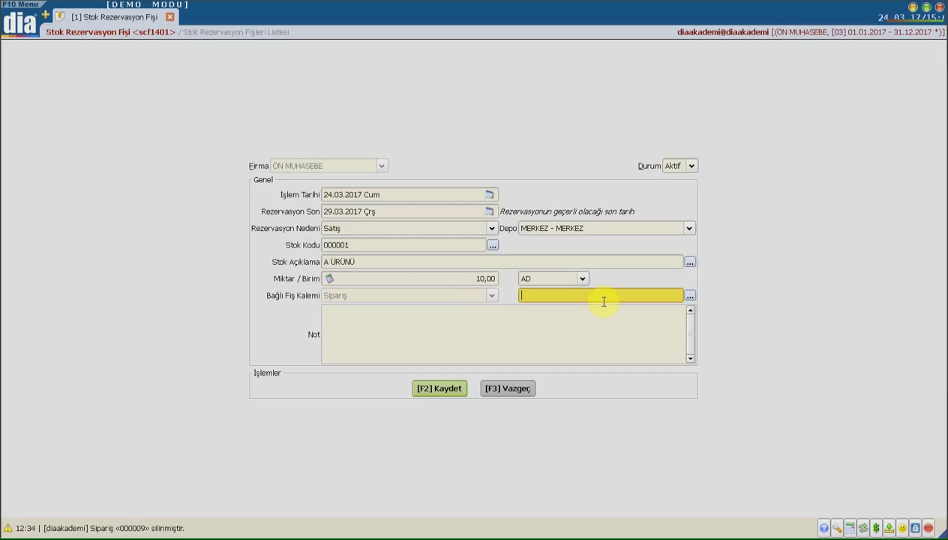
- Save the reservation slip without linking an order, and sort the reservation list by Miktar
{"action": "left_click", "coordinate": [689, 296]}
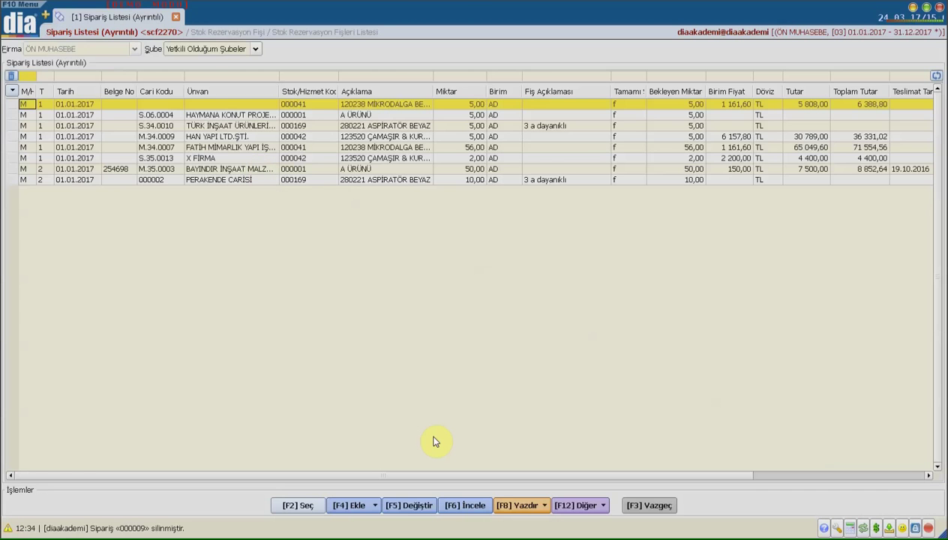
{"action": "left_click", "coordinate": [656, 507]}
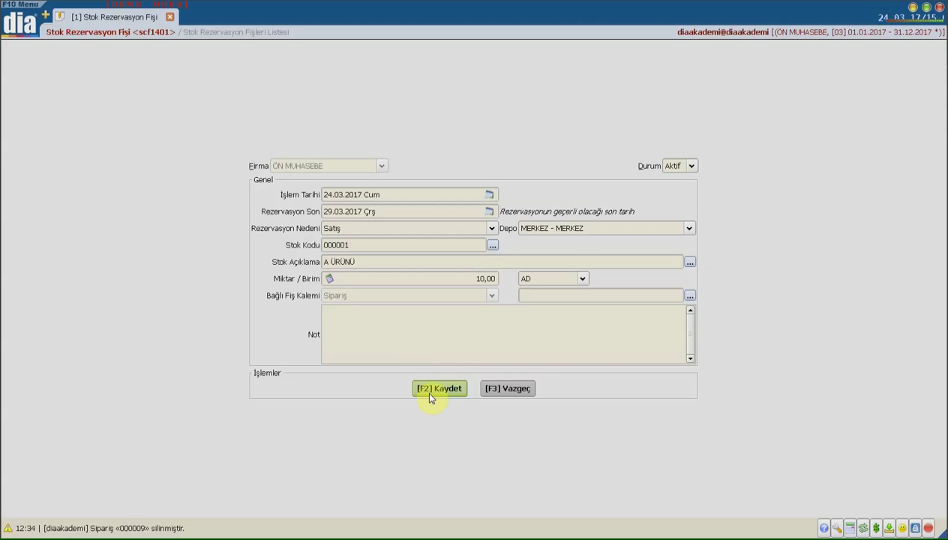
{"action": "left_click", "coordinate": [431, 392]}
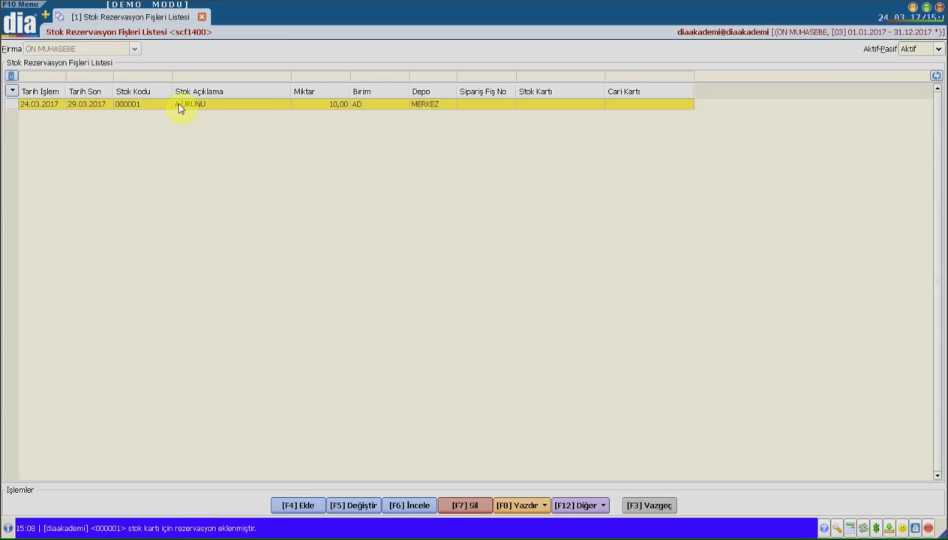
{"action": "left_click", "coordinate": [307, 96]}
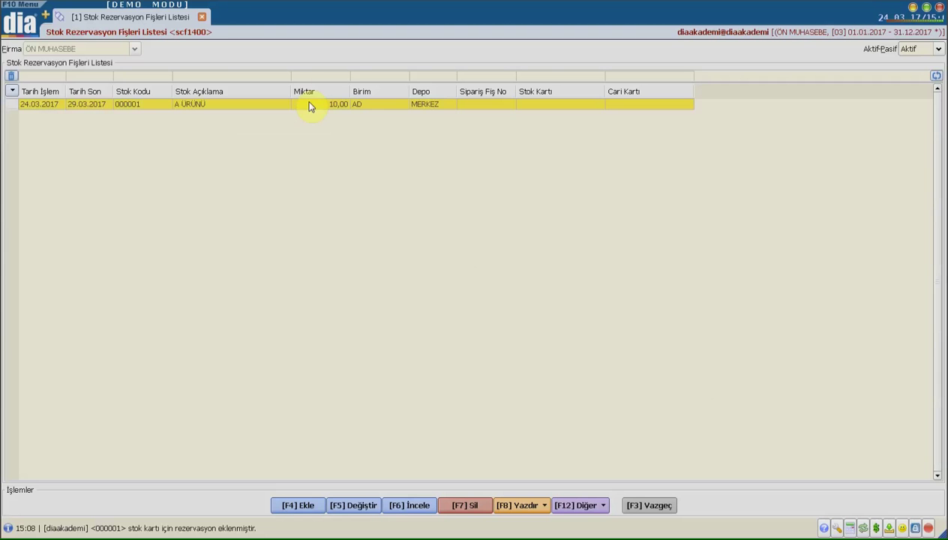
{"action": "left_click", "coordinate": [83, 110]}
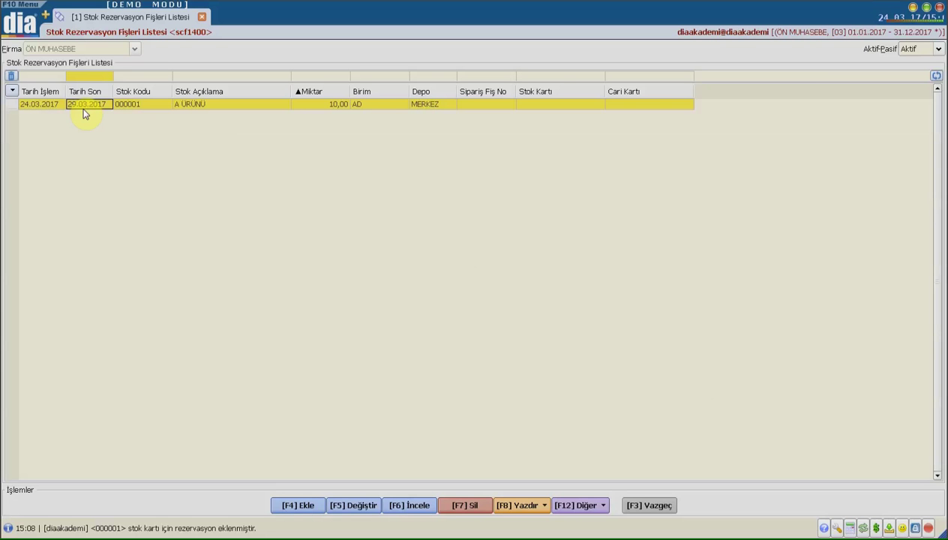
- Open the Stok-Malzeme Listesi in a new tab and refresh it to calculate the stock quantities
{"action": "left_click", "coordinate": [45, 15]}
{"action": "left_click", "coordinate": [292, 92]}
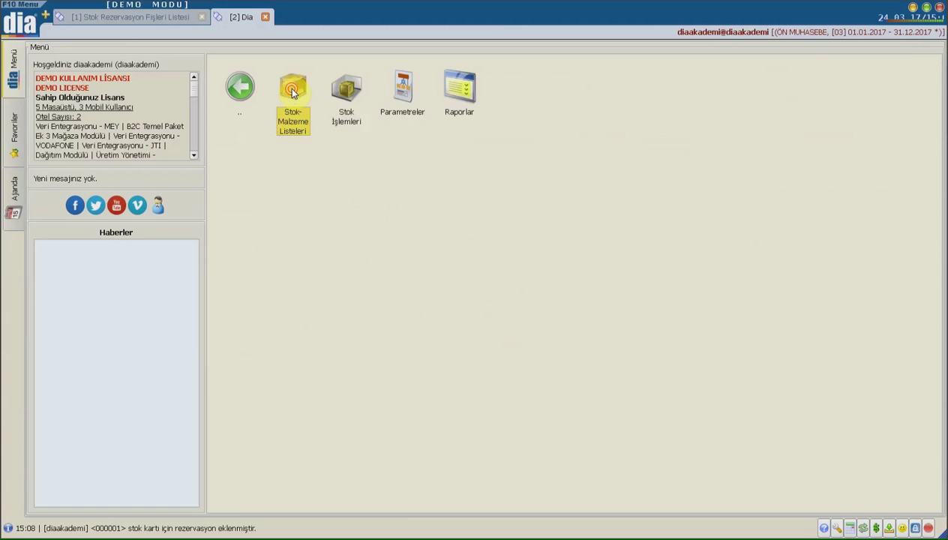
{"action": "left_click", "coordinate": [288, 88]}
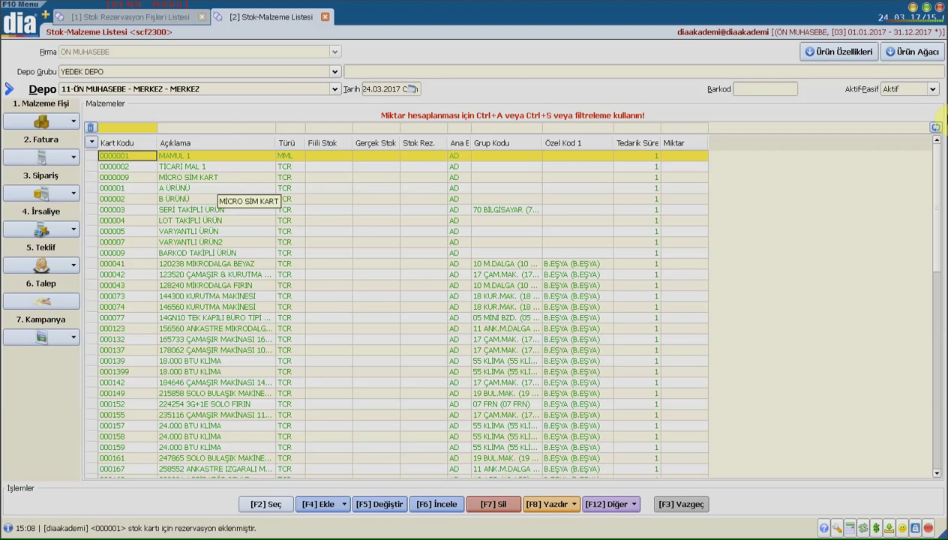
{"action": "left_click", "coordinate": [936, 127]}
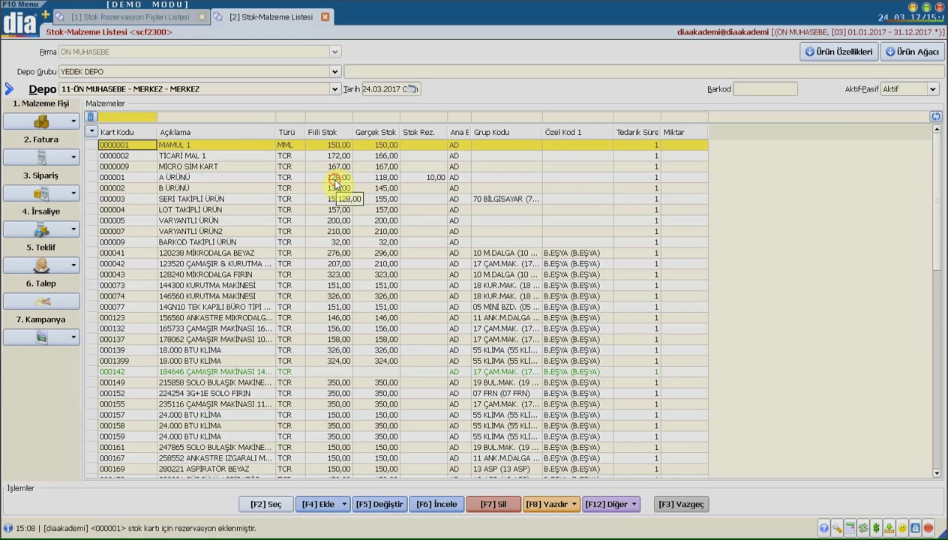
- Examine the Fiili Stok, Stok Rez. and Gerçek Stok values of A ÜRÜNÜ and the list's available columns
{"action": "left_click", "coordinate": [335, 179]}
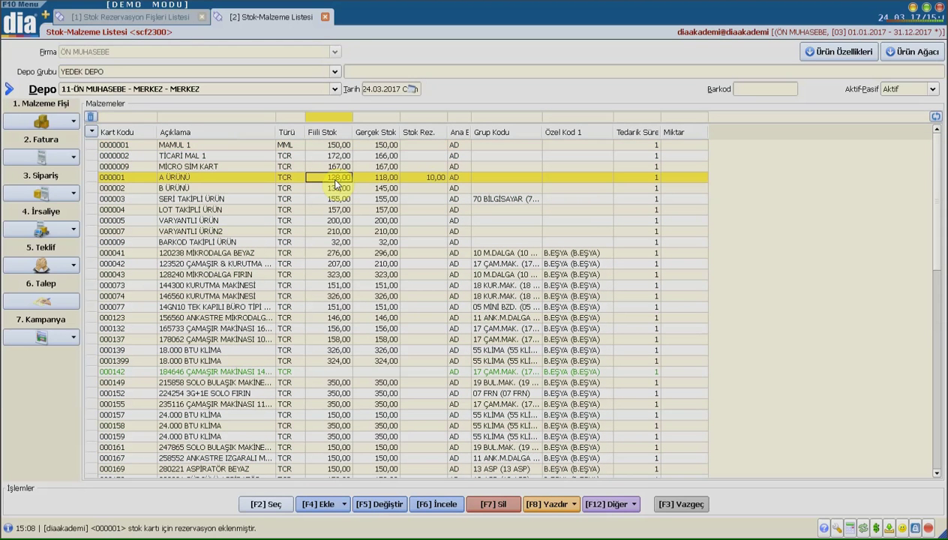
{"action": "left_click", "coordinate": [411, 179]}
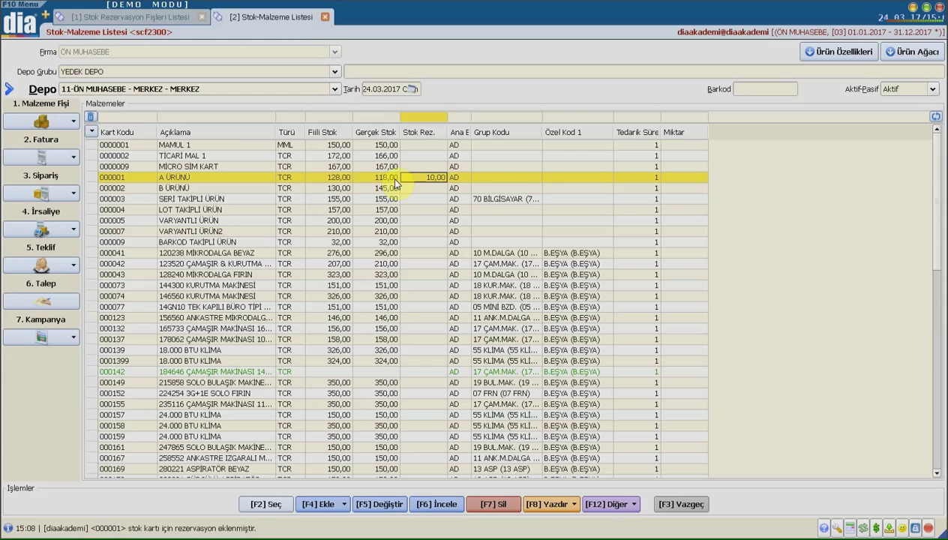
{"action": "left_click", "coordinate": [394, 180]}
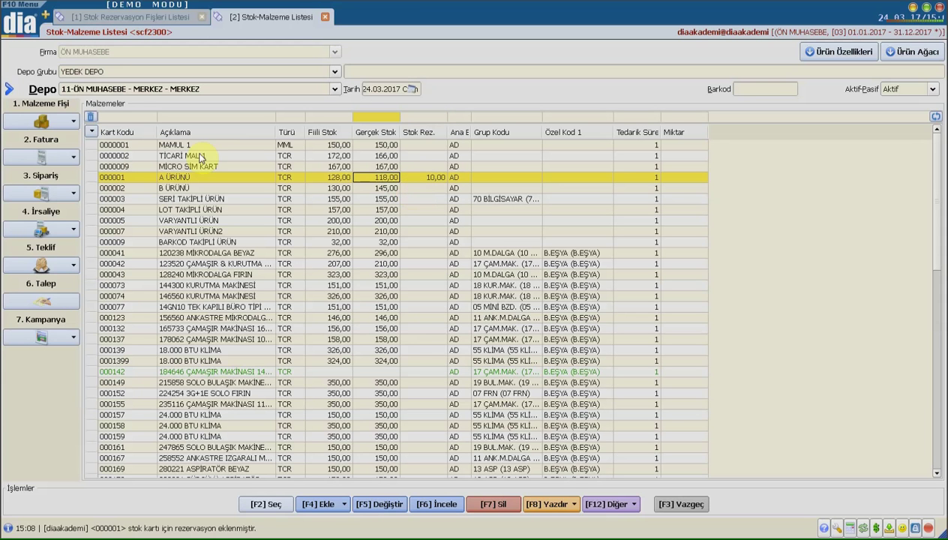
{"action": "left_click", "coordinate": [90, 132]}
{"action": "mouse_move", "coordinate": [218, 274]}
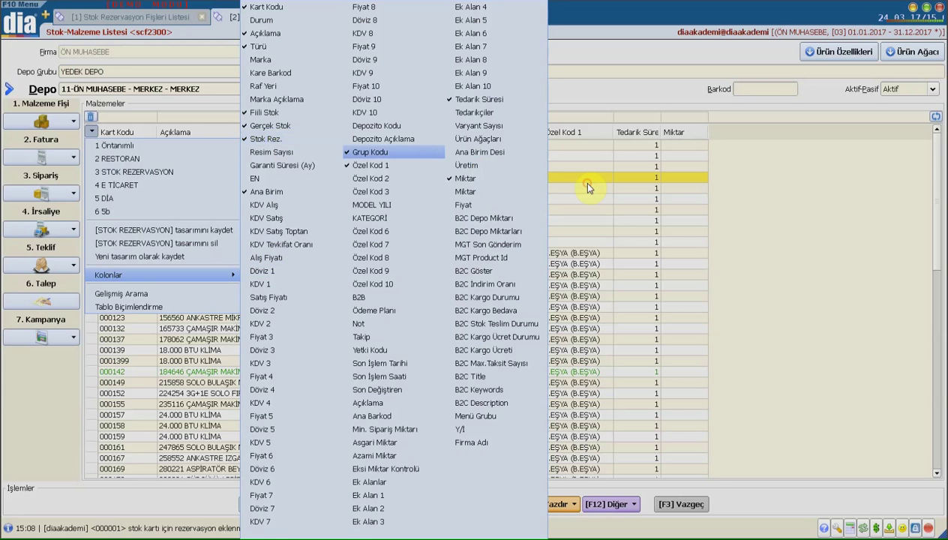
{"action": "left_click", "coordinate": [439, 178]}
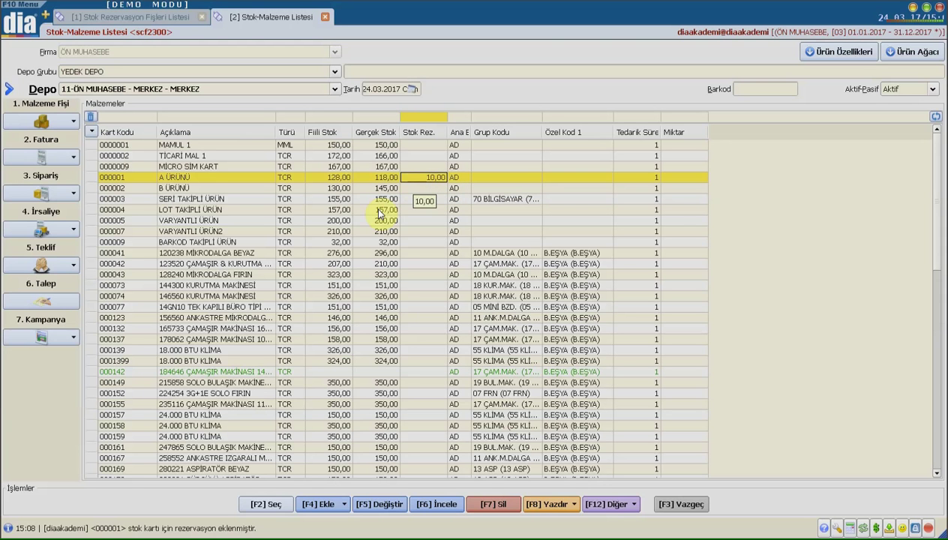
- Open the Sipariş Listesi in a new tab and start a new received order (Alınan)
{"action": "left_click", "coordinate": [45, 15]}
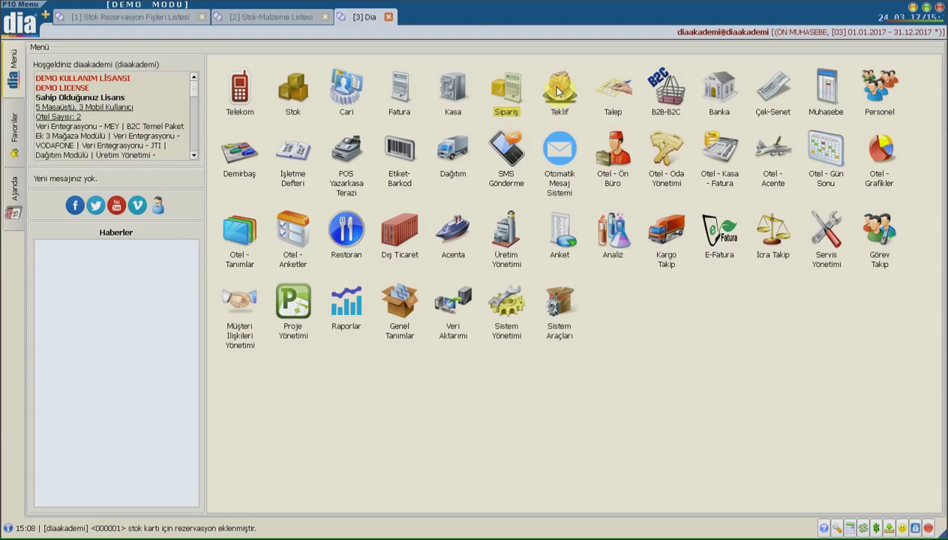
{"action": "left_click", "coordinate": [510, 96]}
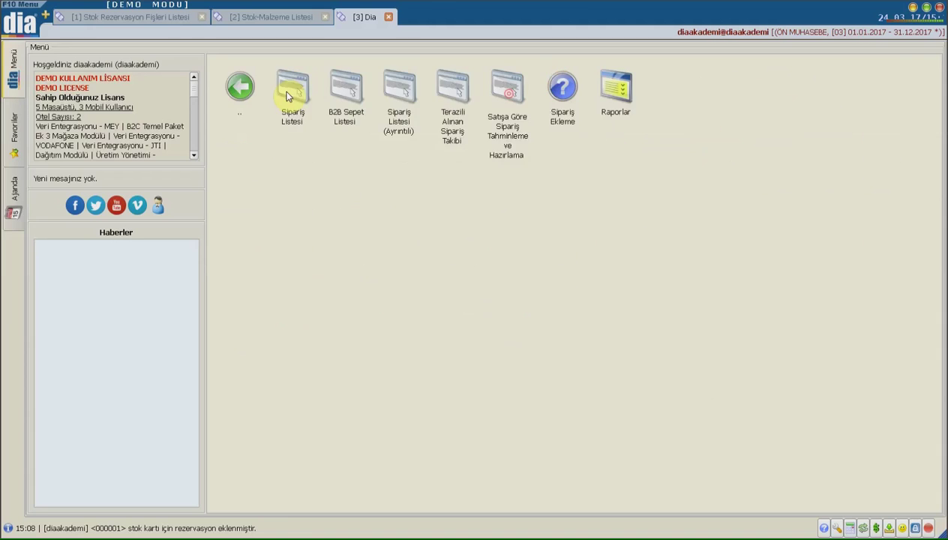
{"action": "left_click", "coordinate": [285, 90]}
{"action": "left_click", "coordinate": [301, 506]}
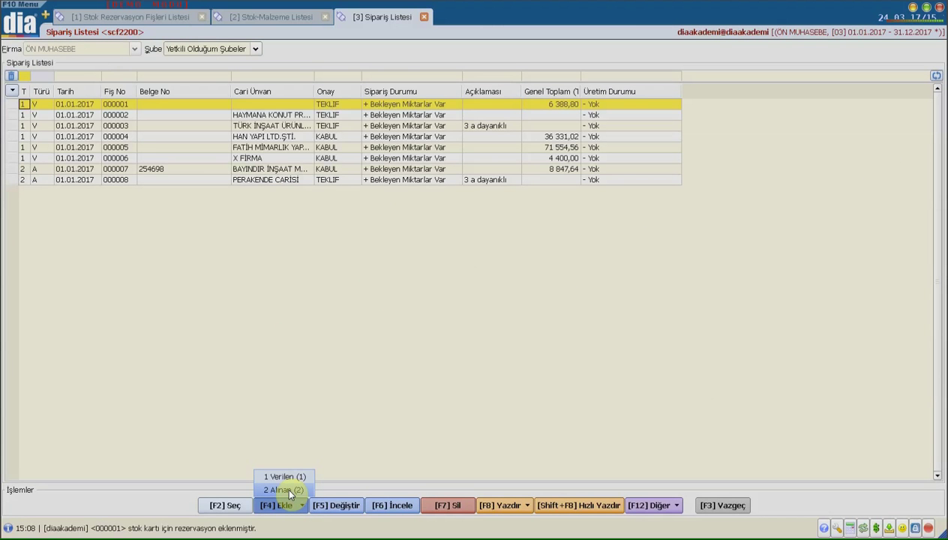
{"action": "left_click", "coordinate": [285, 490]}
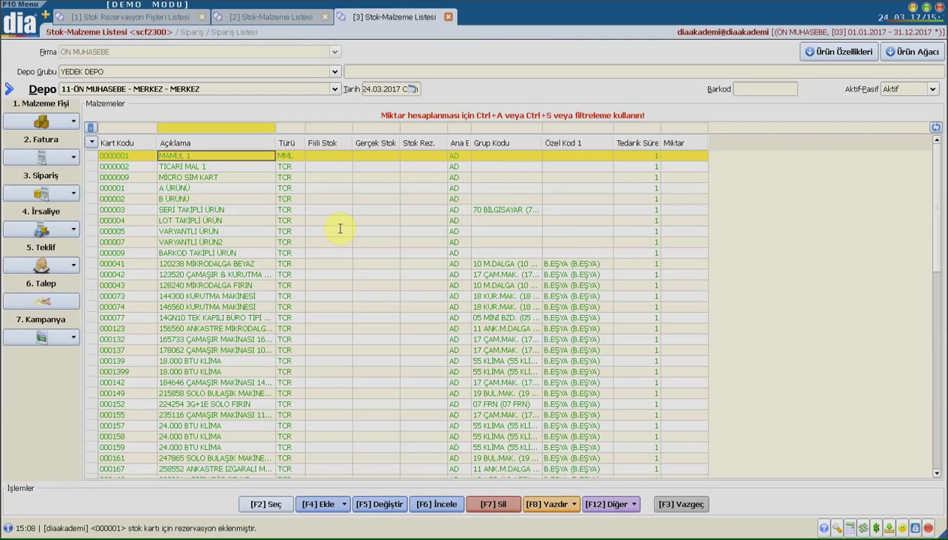
- Add MAMUL 1 as the order line with a quantity of 10 and a unit price of 120
{"action": "key", "text": "Return"}
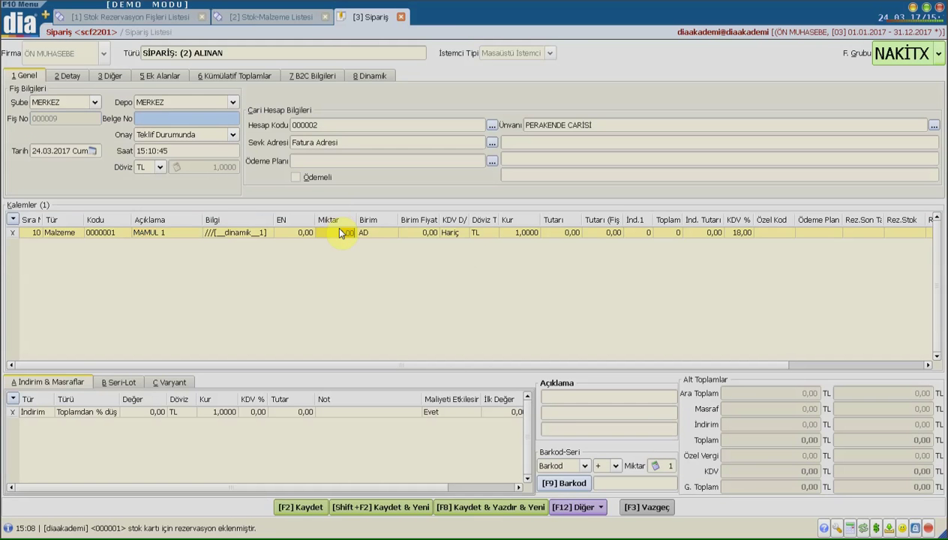
{"action": "key", "text": "Return"}
{"action": "type", "text": "120"}
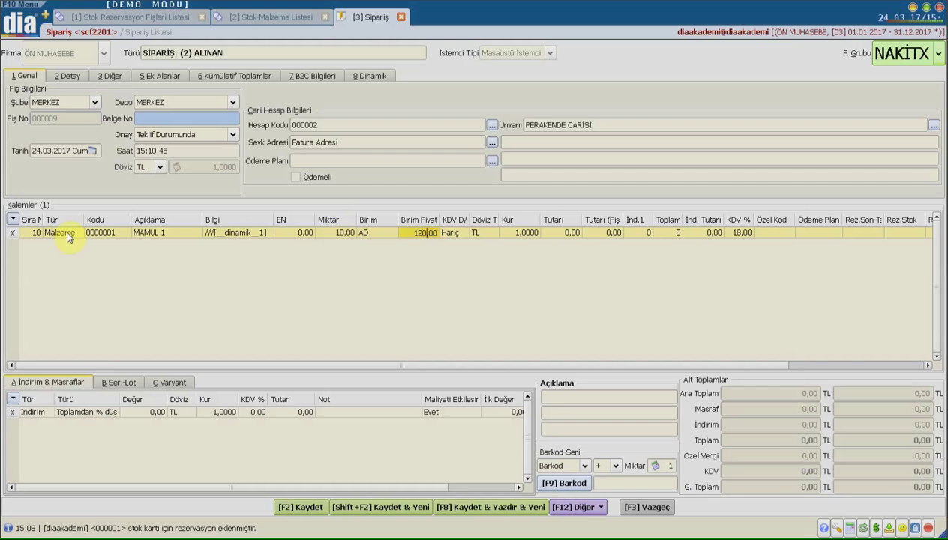
{"action": "key", "text": "Return"}
{"action": "key", "text": "Return"}
{"action": "key", "text": "Return"}
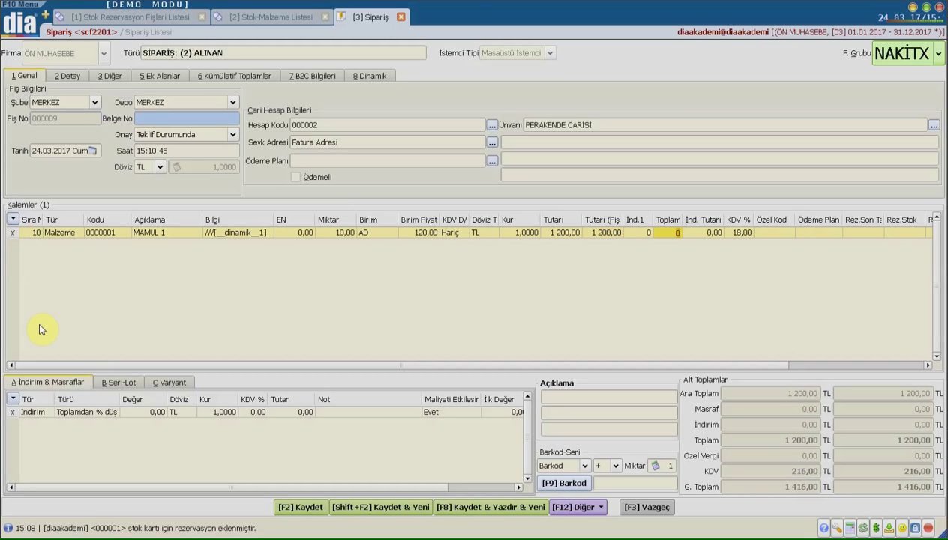
- Set the MAMUL 1 order line's reservation end date (Rez.Son Tarih) to 25.03.2017 and its reserved stock (Rez.Stok) to 0000001
{"action": "right_click", "coordinate": [38, 320]}
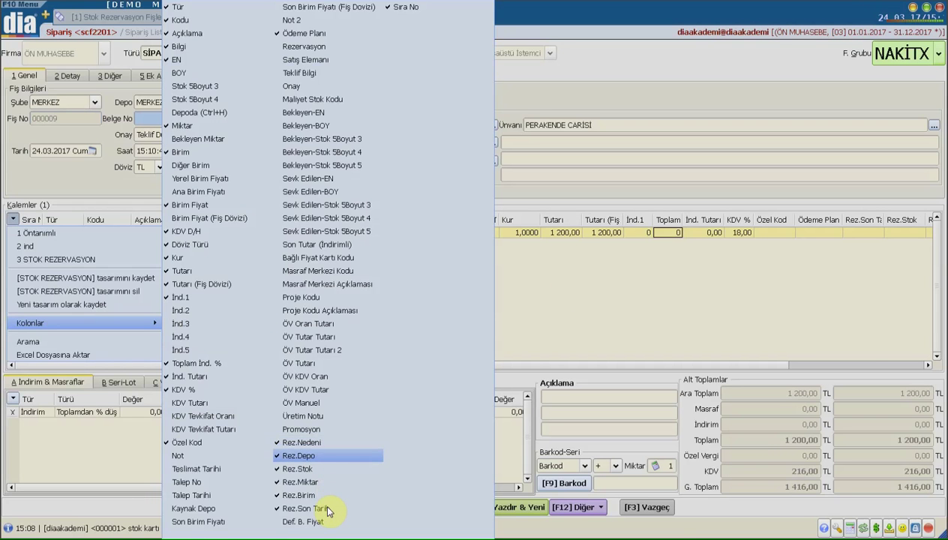
{"action": "left_click", "coordinate": [536, 362]}
{"action": "key", "text": "Tab"}
{"action": "key", "text": "Tab"}
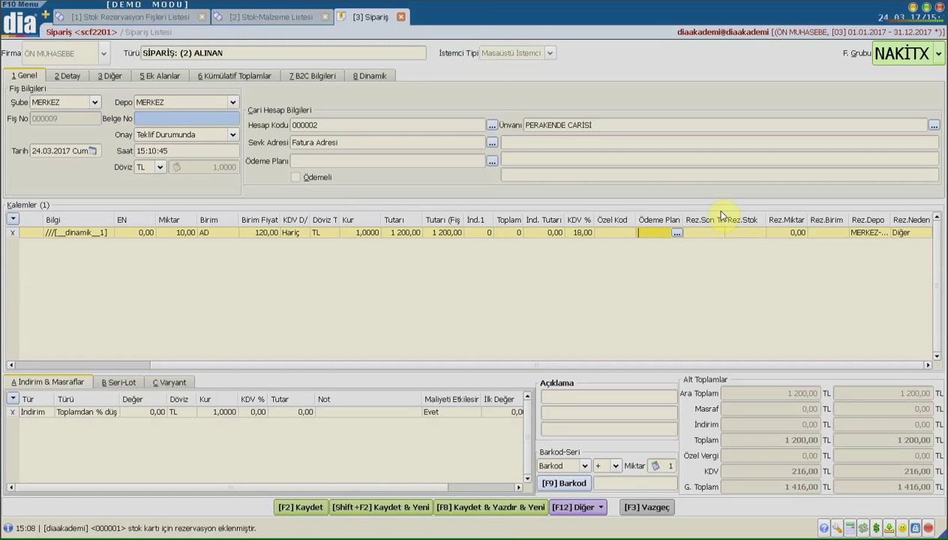
{"action": "key", "text": "Tab"}
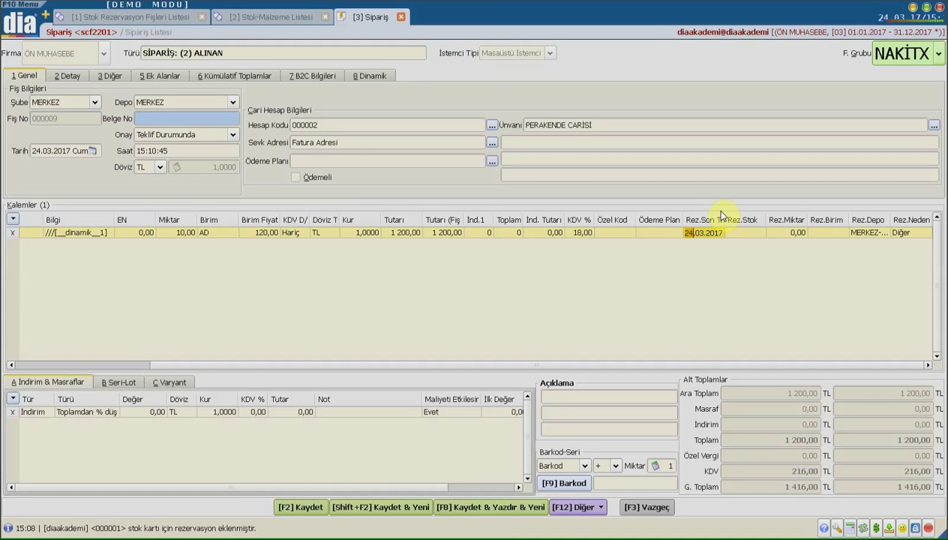
{"action": "type", "text": "25"}
{"action": "key", "text": "Tab"}
{"action": "type", "text": "1"}
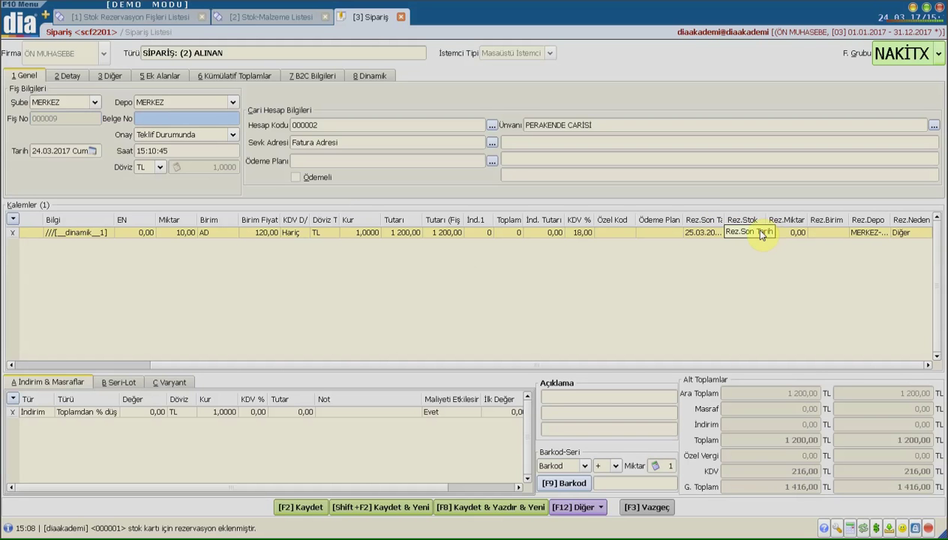
{"action": "key", "text": "Tab"}
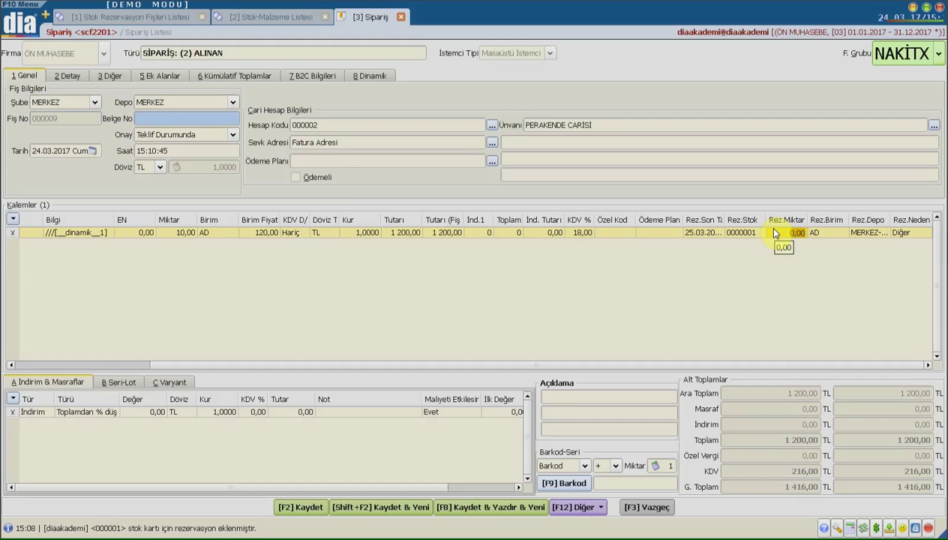
- Set the line's reservation quantity (Rez.Miktar) to 15, complete the remaining reservation fields, and save the order
{"action": "type", "text": "15"}
{"action": "key", "text": "Tab"}
{"action": "key", "text": "Tab"}
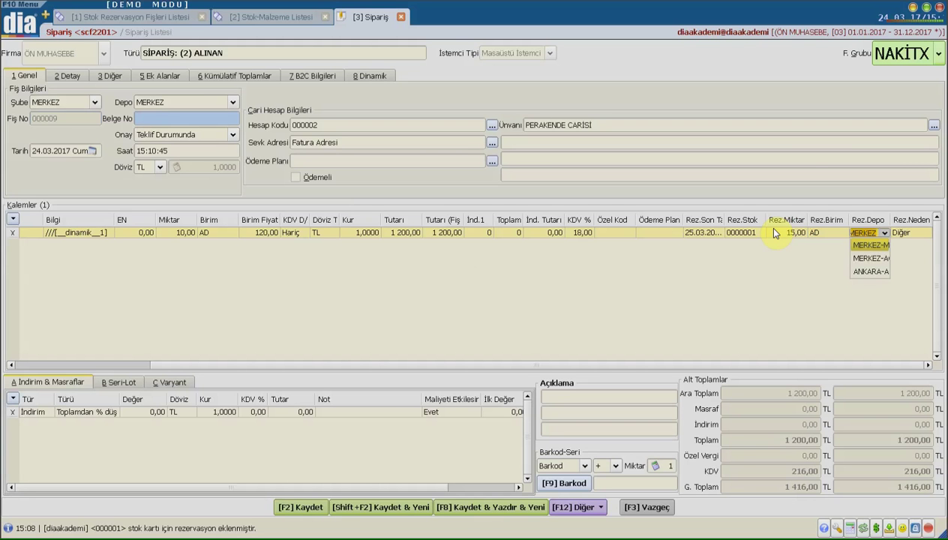
{"action": "key", "text": "Tab"}
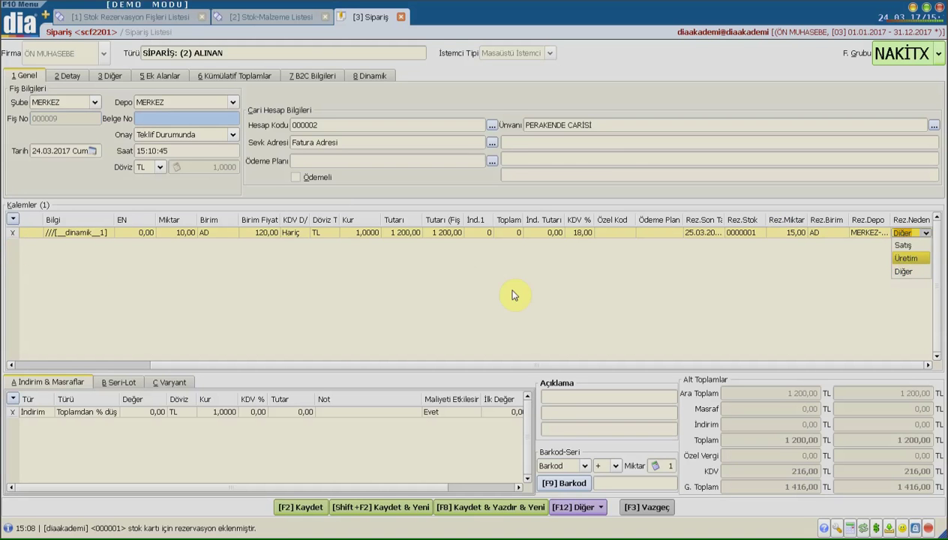
{"action": "key", "text": "Tab"}
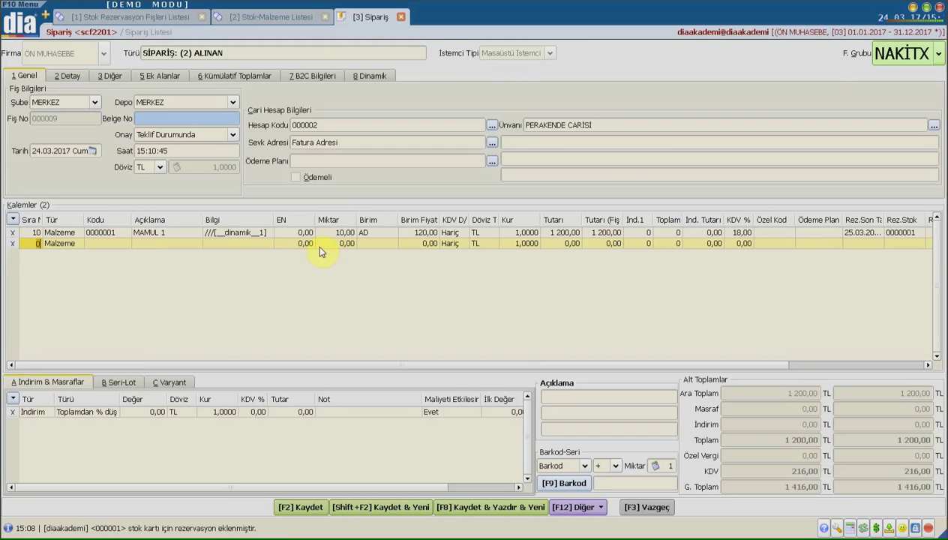
{"action": "left_click", "coordinate": [314, 509]}
{"action": "key", "text": "Return"}
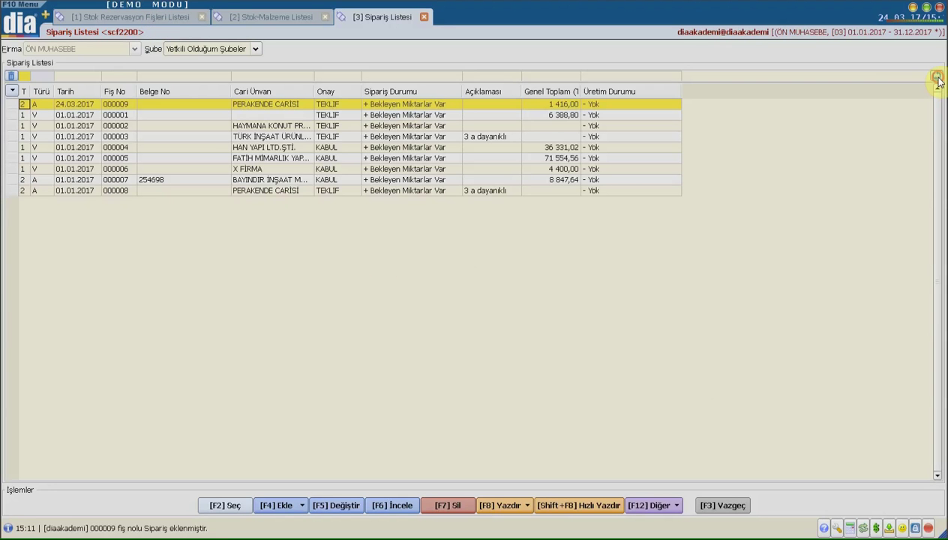
- Examine the MAMUL 1 reservation in the refreshed Stok Rezervasyon Fişleri Listesi and its stock quantities in the refreshed Stok-Malzeme Listesi
{"action": "key", "text": "ctrl+Tab"}
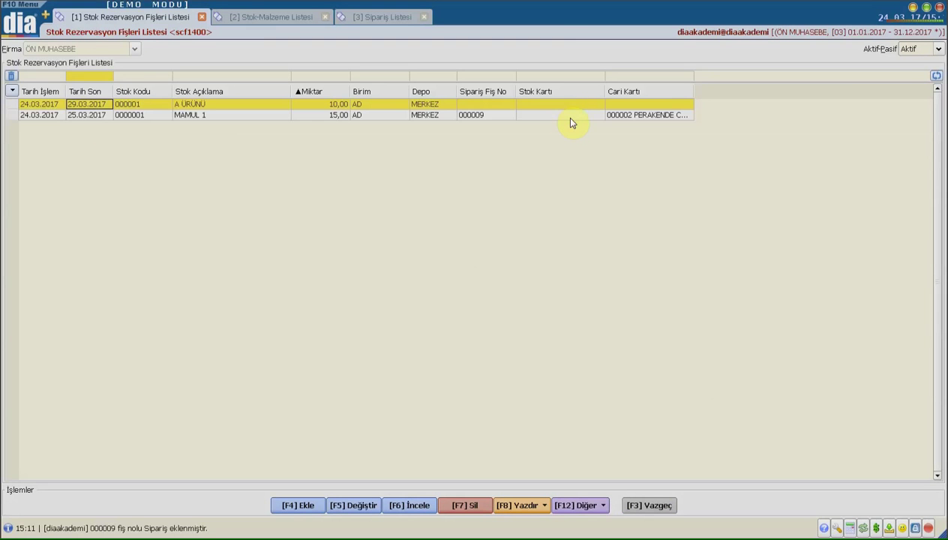
{"action": "left_click", "coordinate": [563, 116]}
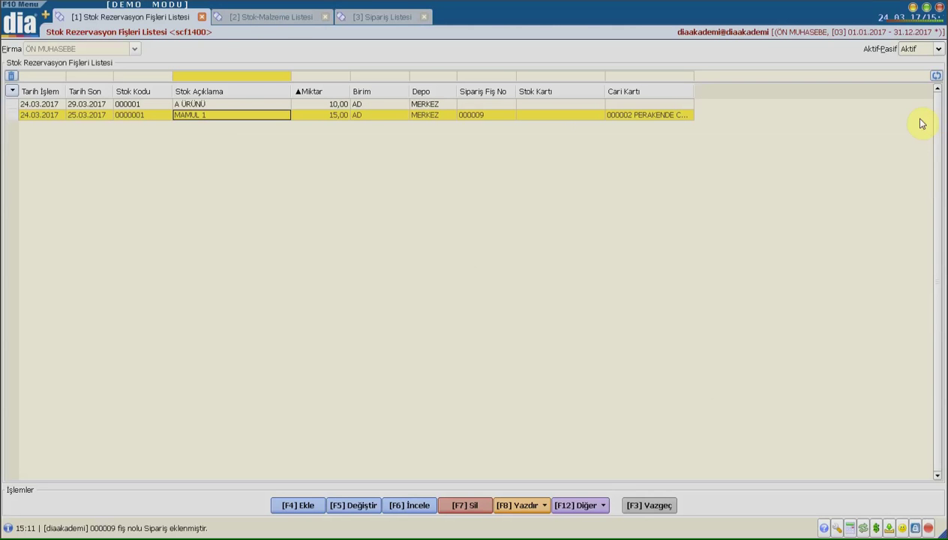
{"action": "key", "text": "ctrl+Tab"}
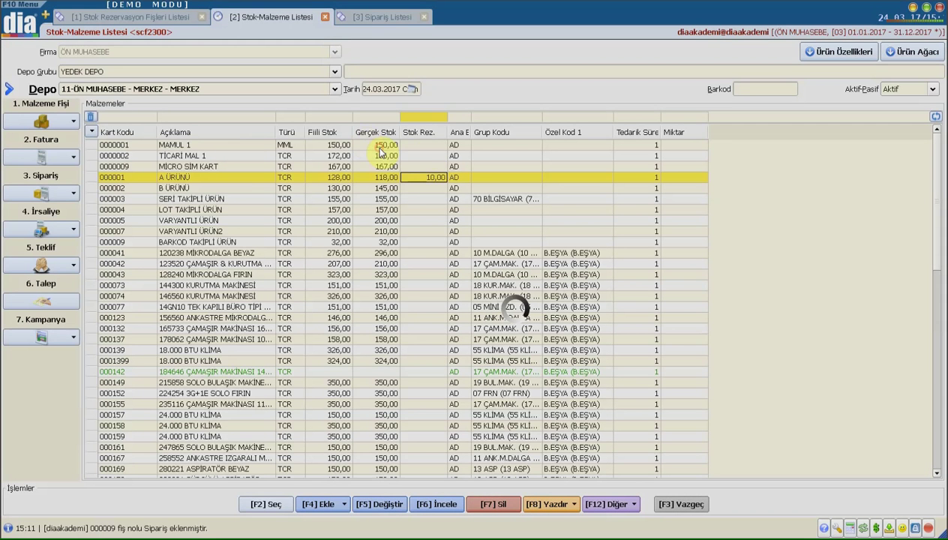
{"action": "left_click", "coordinate": [433, 147]}
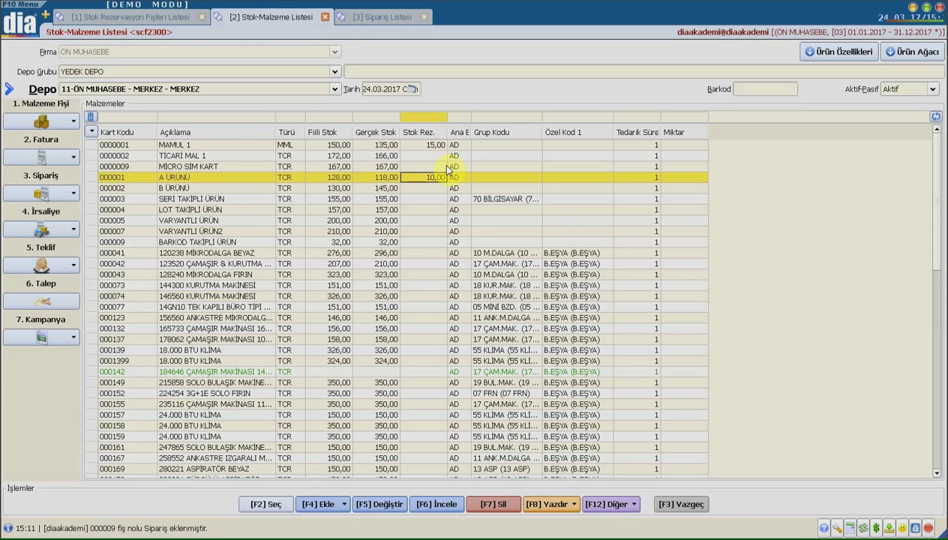
{"action": "left_click", "coordinate": [372, 118]}
{"action": "key", "text": "Right"}
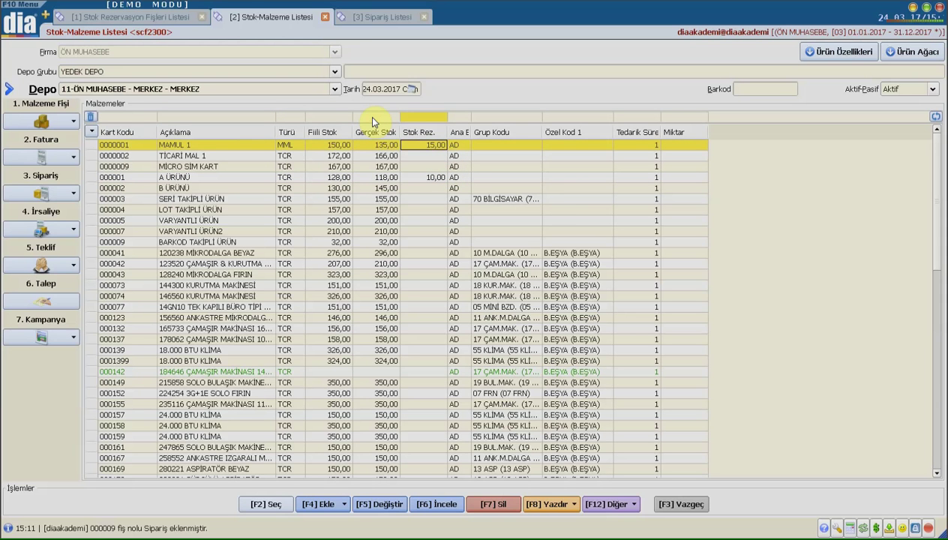